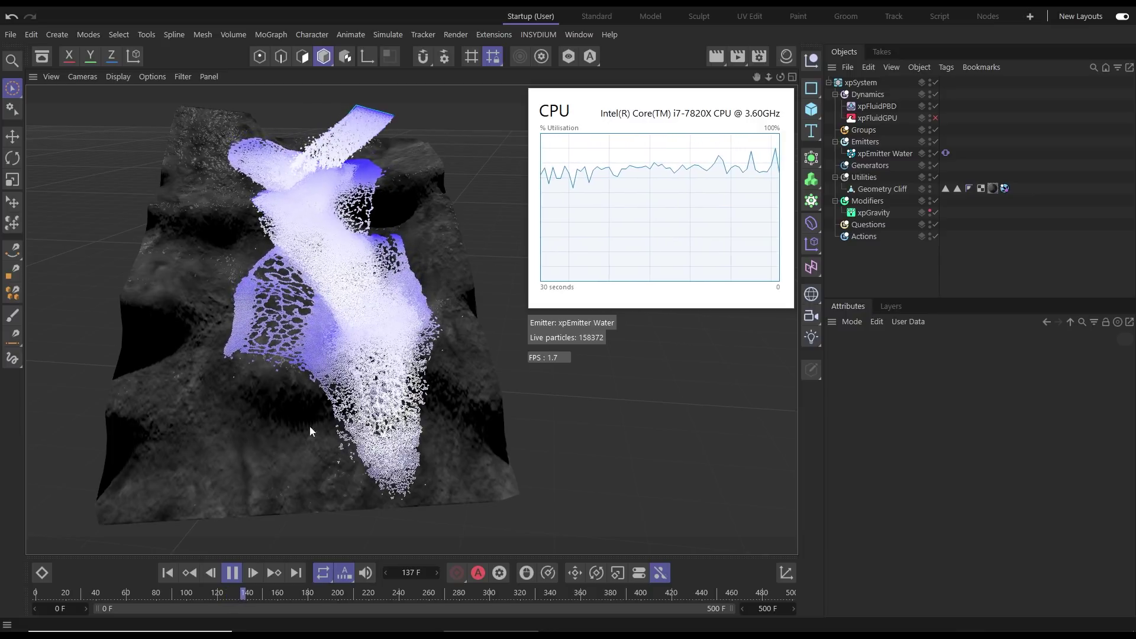
Step: Stop and rewind the simulation, then disable xpFluidPBD and enable xpFluidGPU
left_click(231, 573)
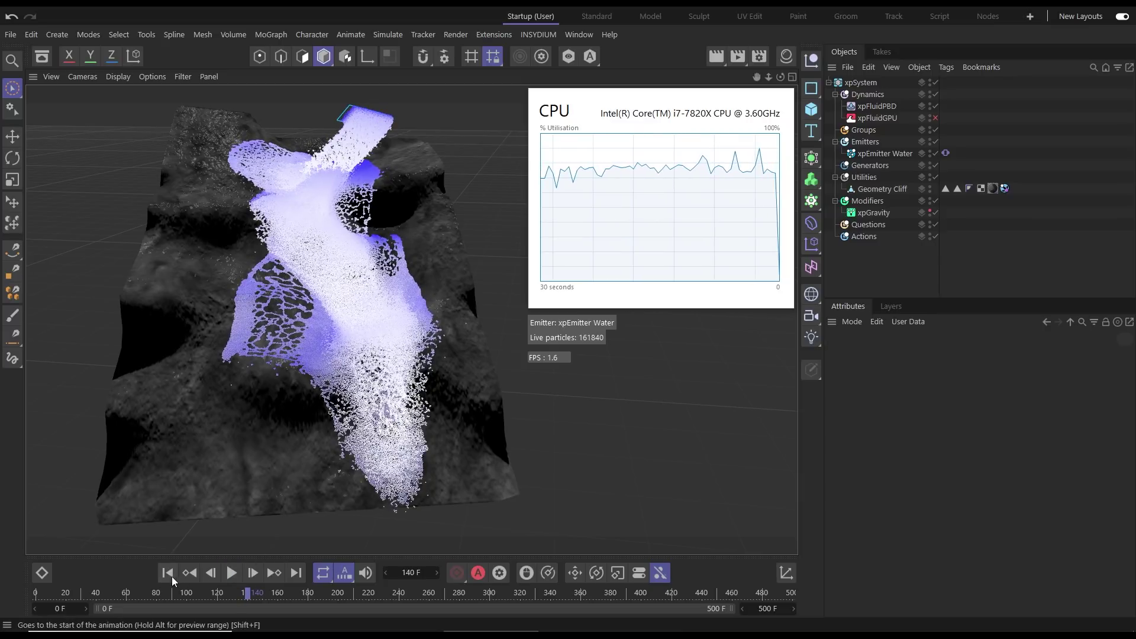
left_click(171, 575)
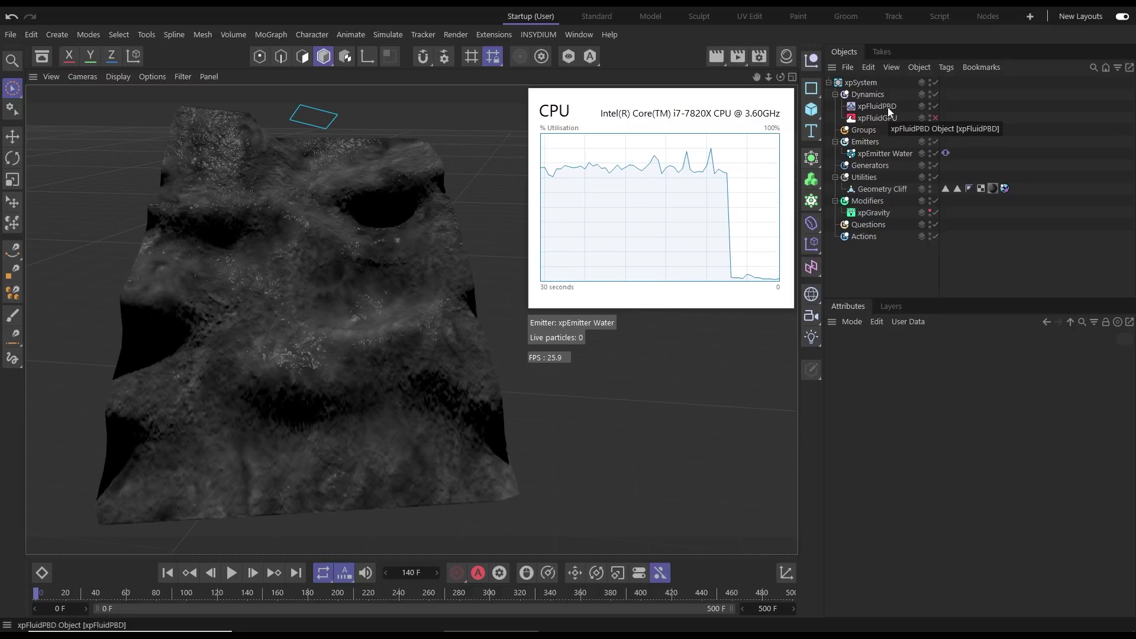
left_click(936, 107)
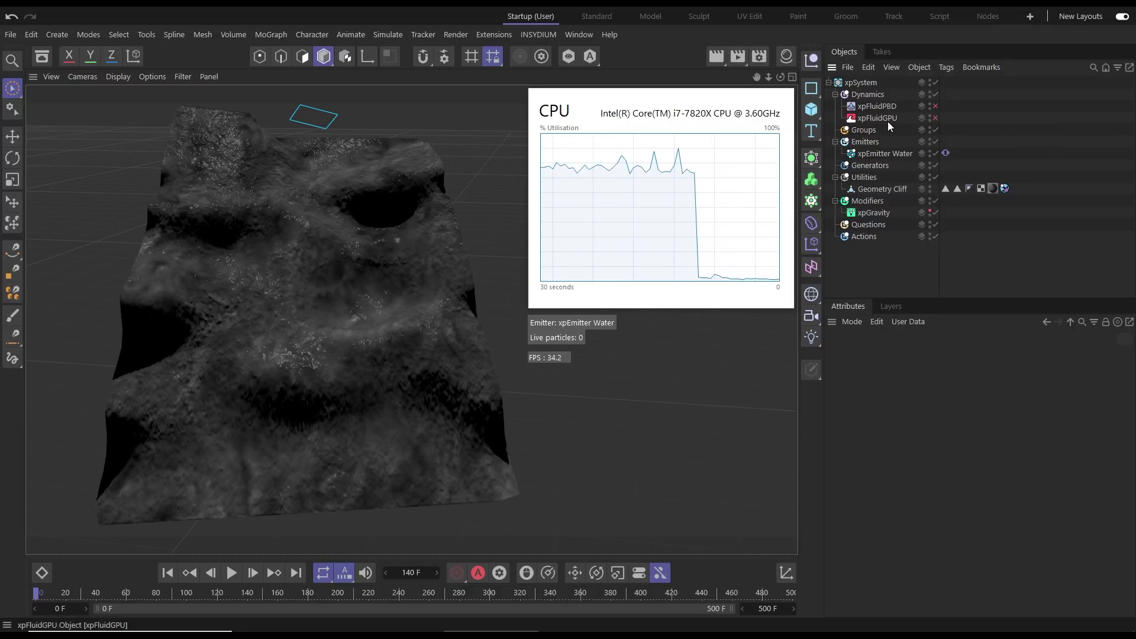
left_click(935, 118)
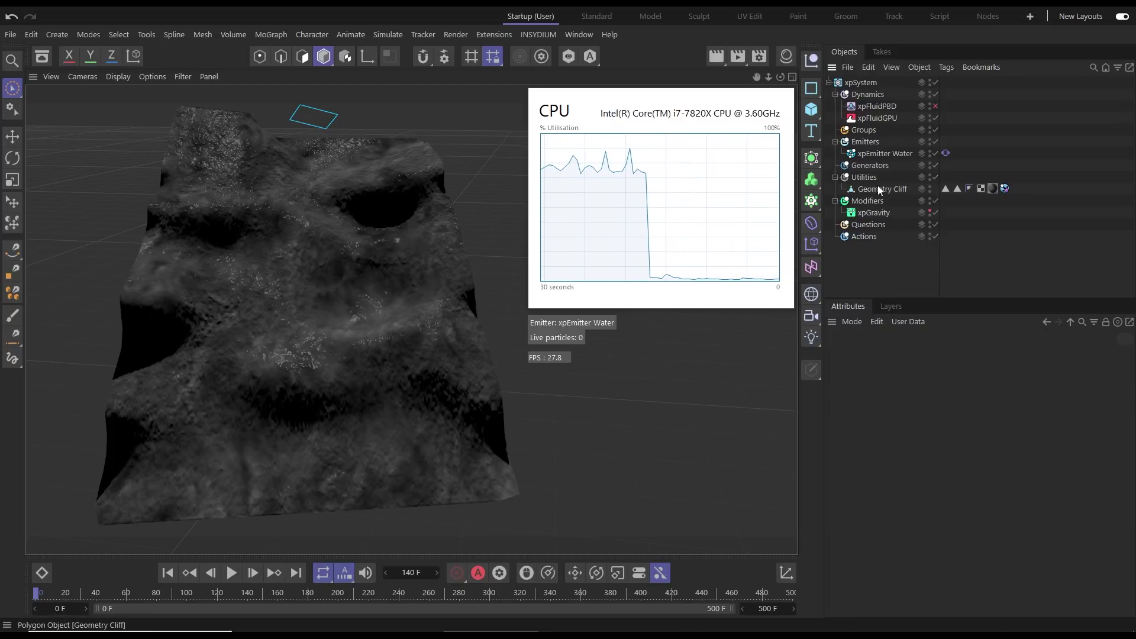
Step: Select xpEmitter Water and show its GPU settings tab
left_click(873, 154)
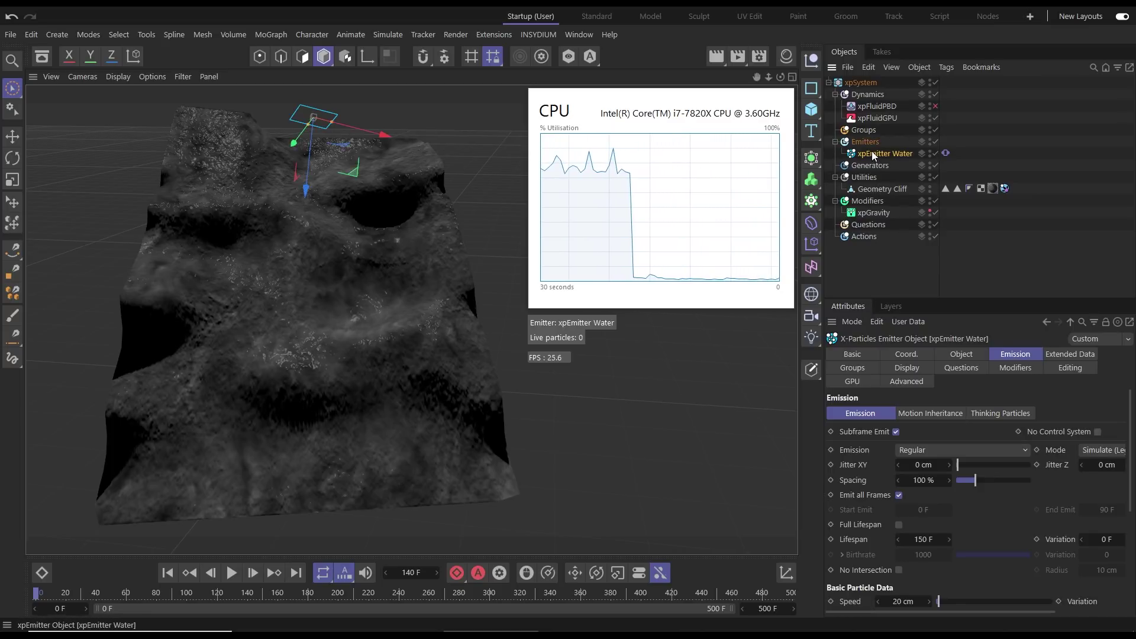
left_click(852, 382)
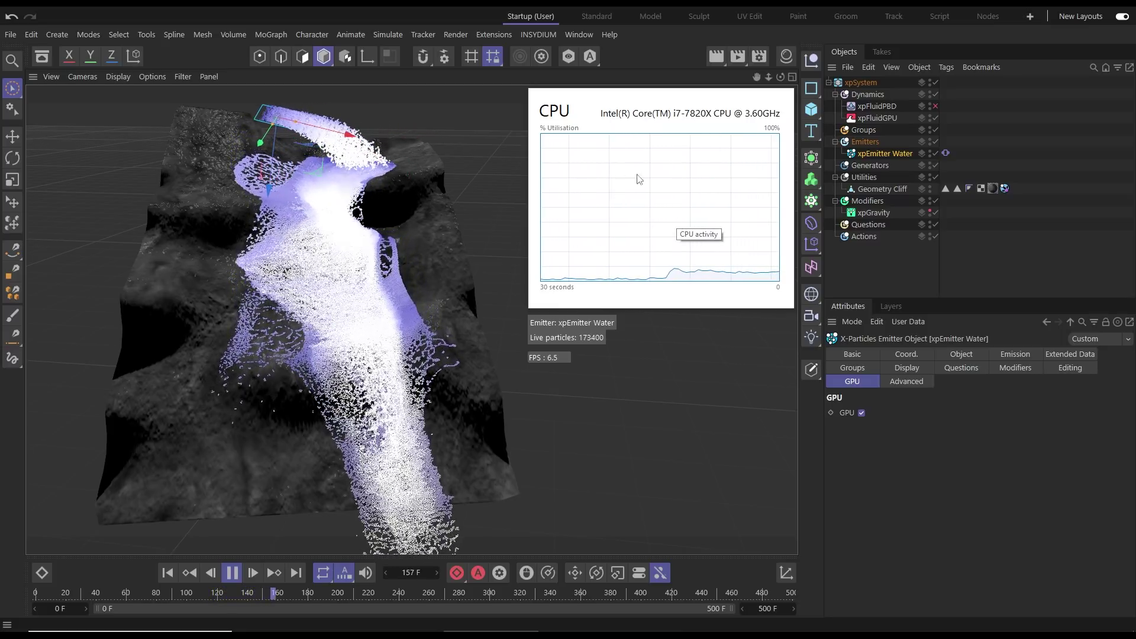
Step: Set the Task Manager performance graph's View to GPU
right_click(653, 200)
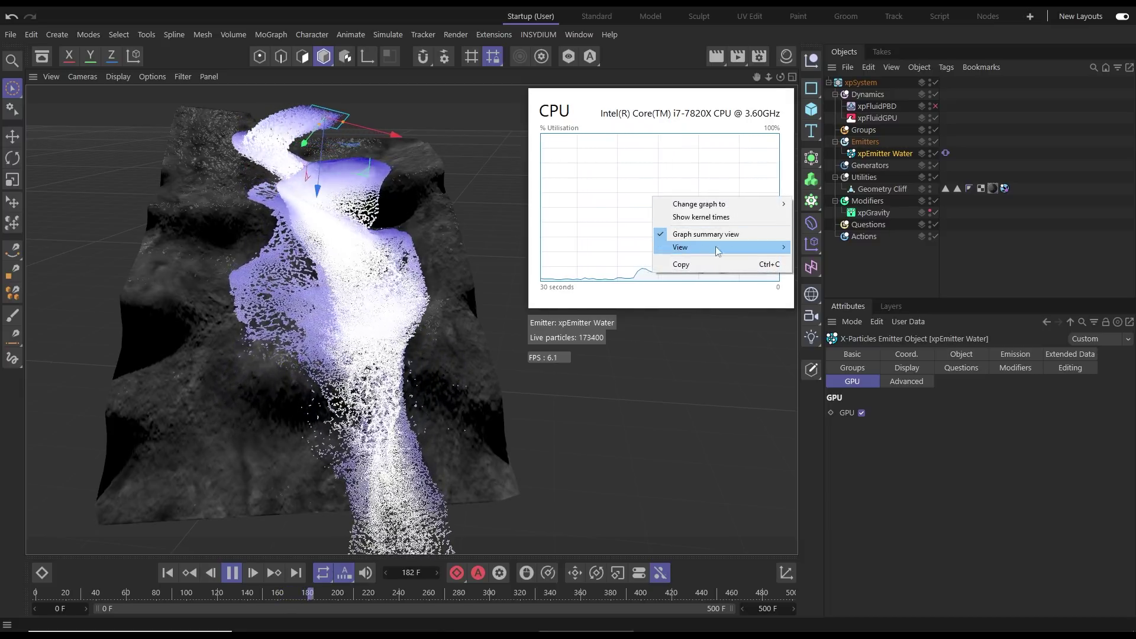
mouse_move(718, 252)
left_click(825, 287)
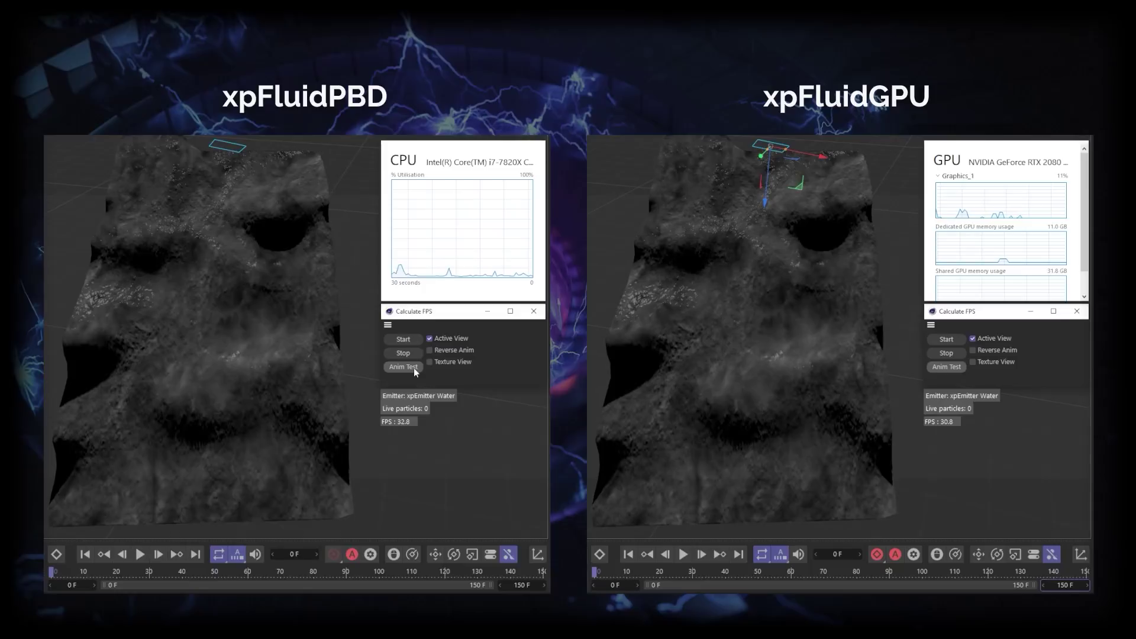
Step: Run the Anim Test benchmark for the xpFluidPBD scene
left_click(413, 368)
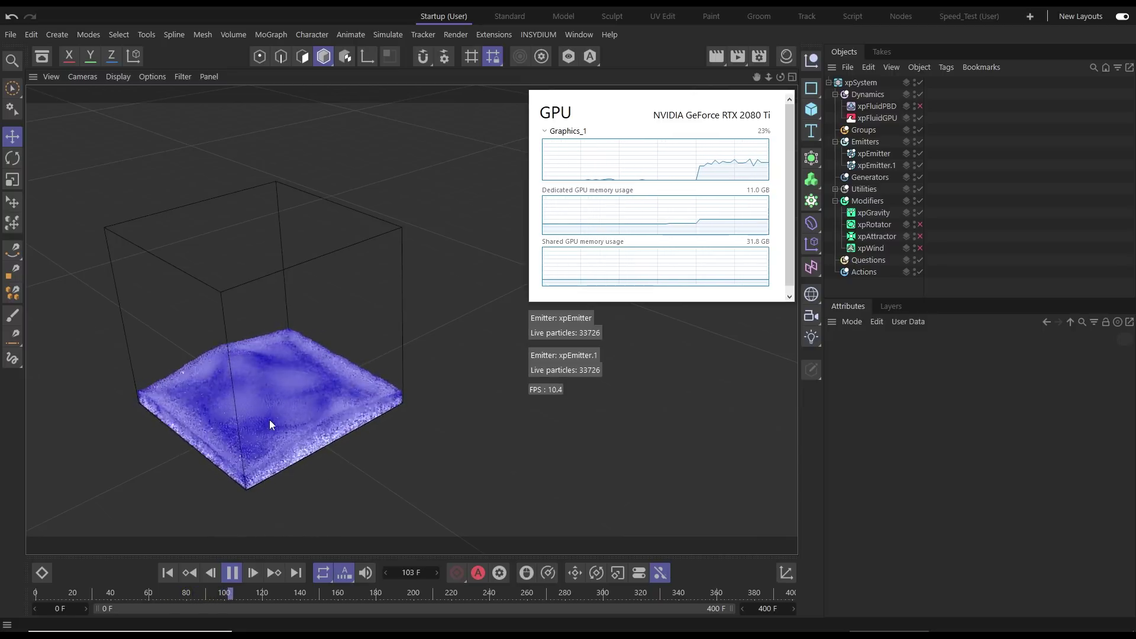
Step: View the tank from above, stop and rewind the simulation, and select the Modifiers folder
left_click_drag(270, 424, 256, 393, "alt")
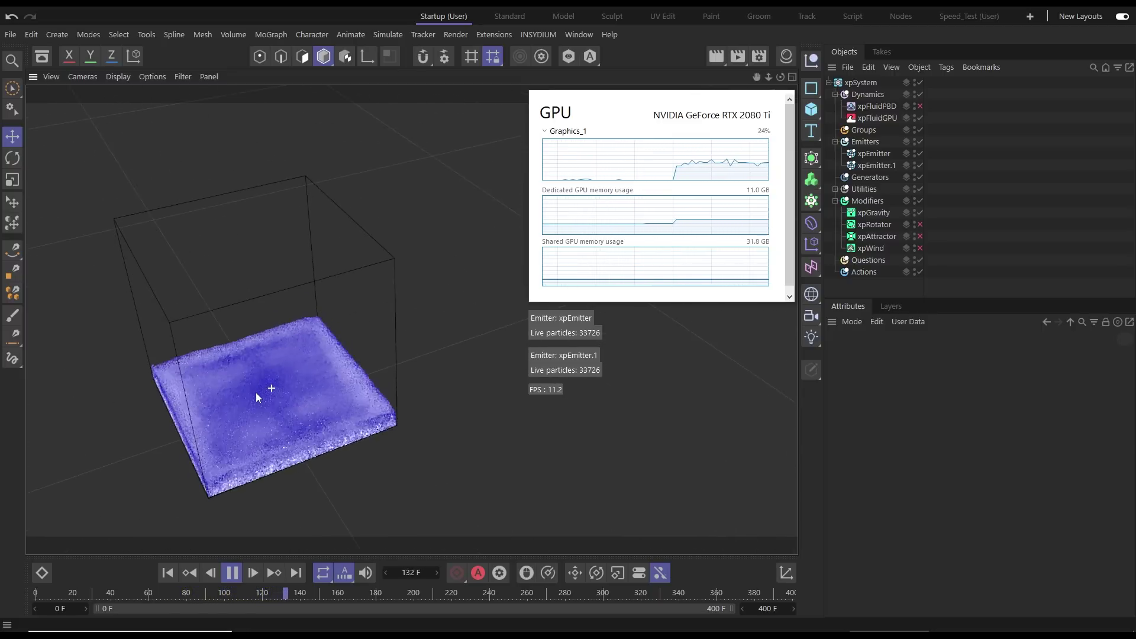
left_click(232, 573)
left_click(168, 573)
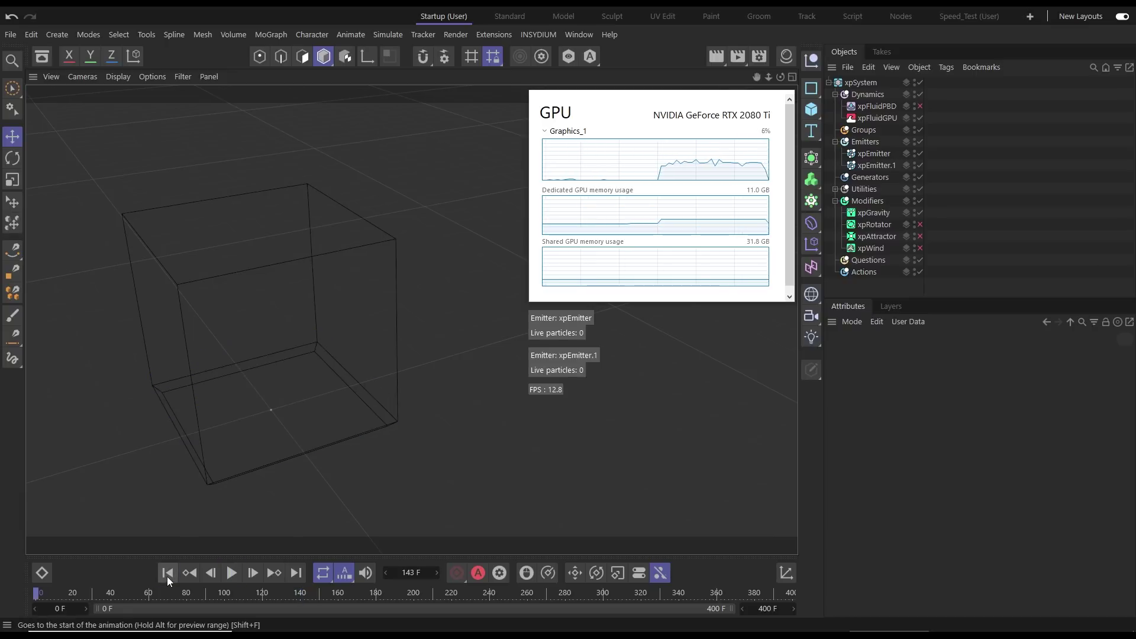
left_click(867, 202)
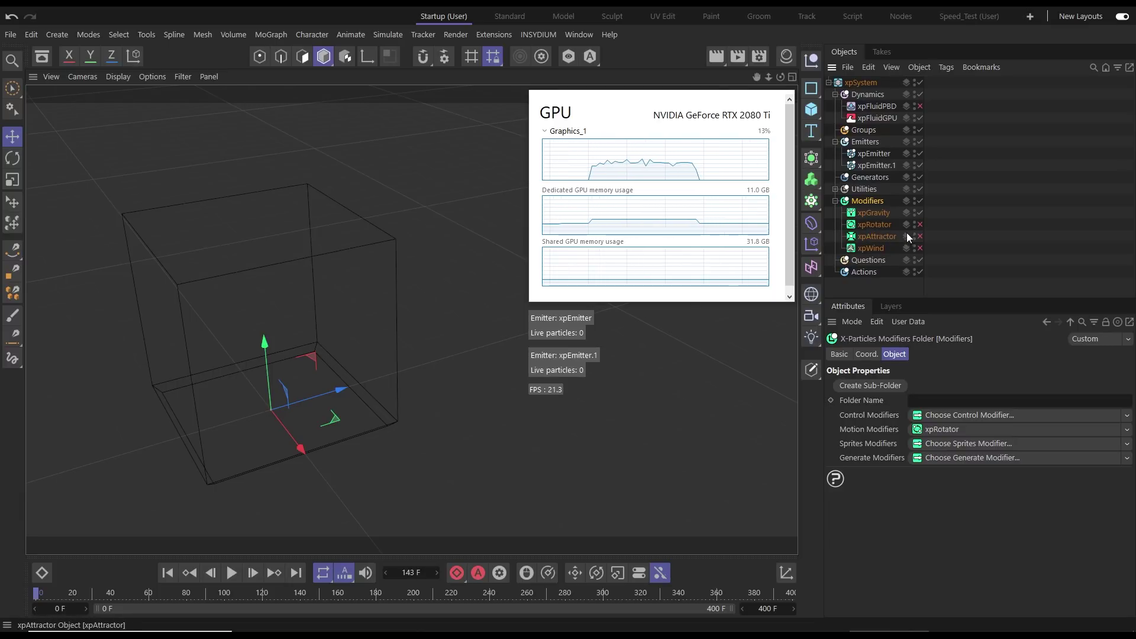
Step: Run the tank with xpRotator enabled, then disable xpRotator and xpWind and rewind
left_click(921, 225)
left_click(878, 225)
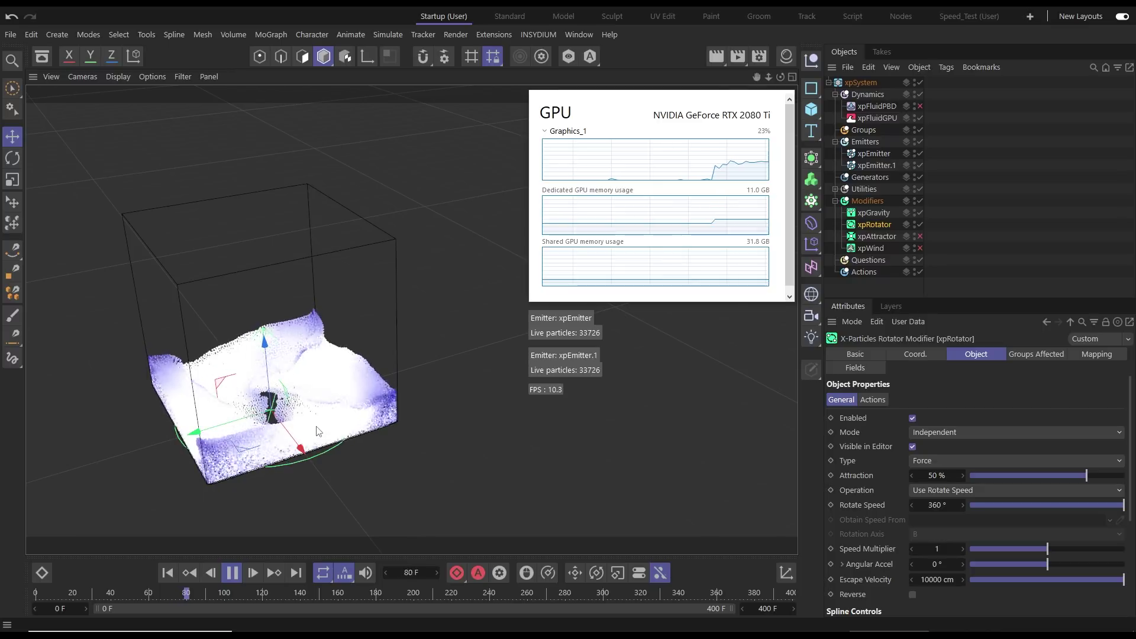
left_click(920, 224)
left_click(920, 248)
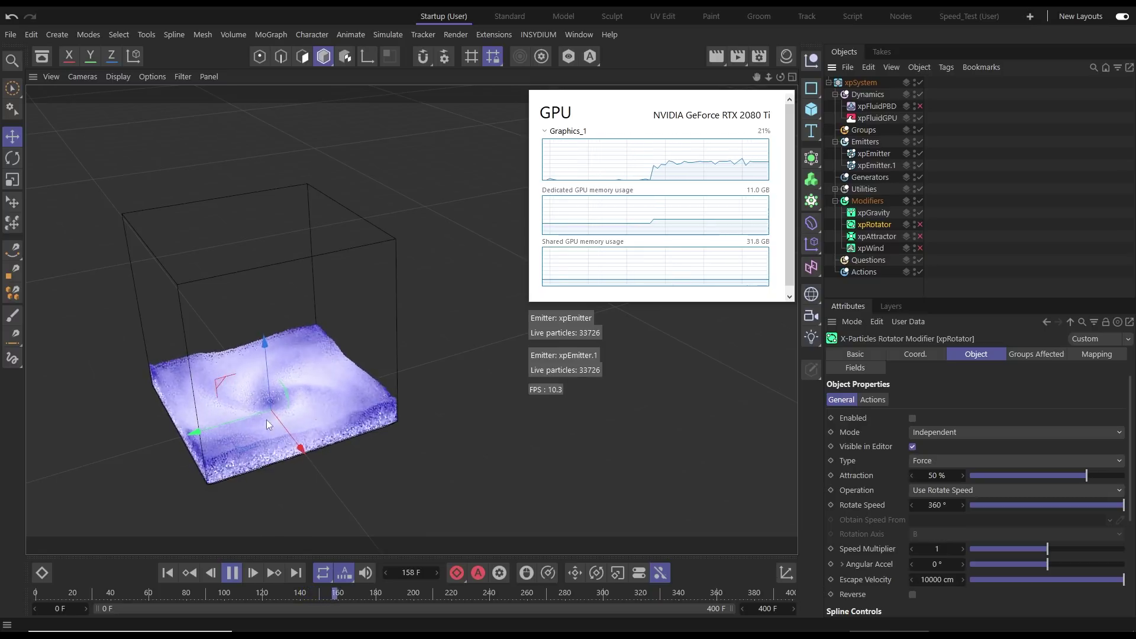
left_click(232, 573)
left_click(168, 573)
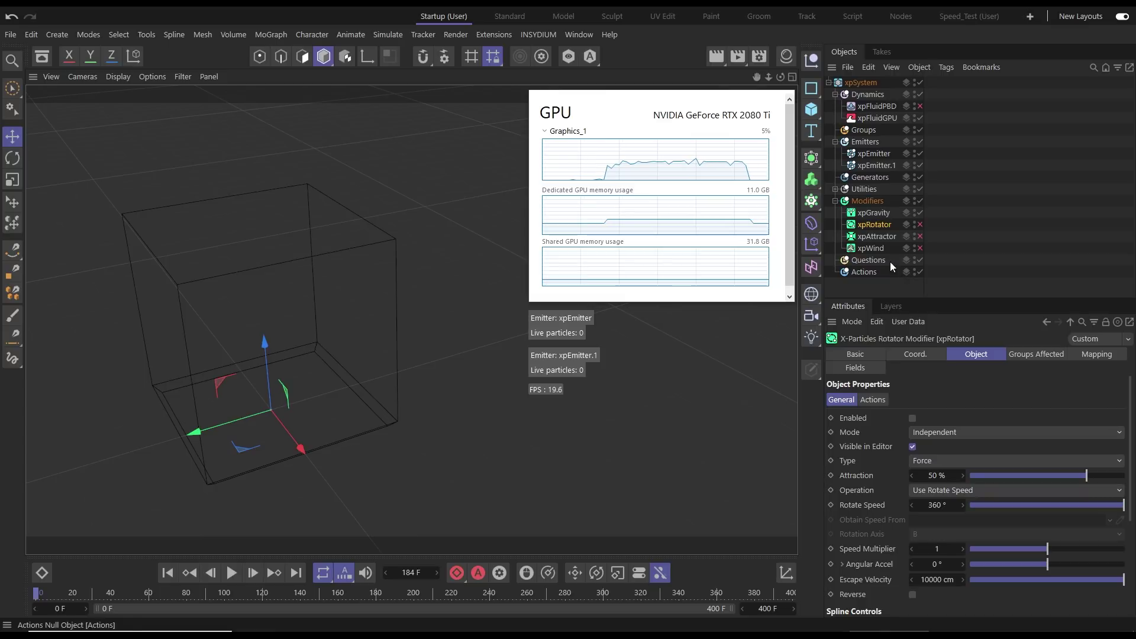
Step: Enable xpAttractor, move it closer to the tank during playback, then disable it and stop
left_click(921, 237)
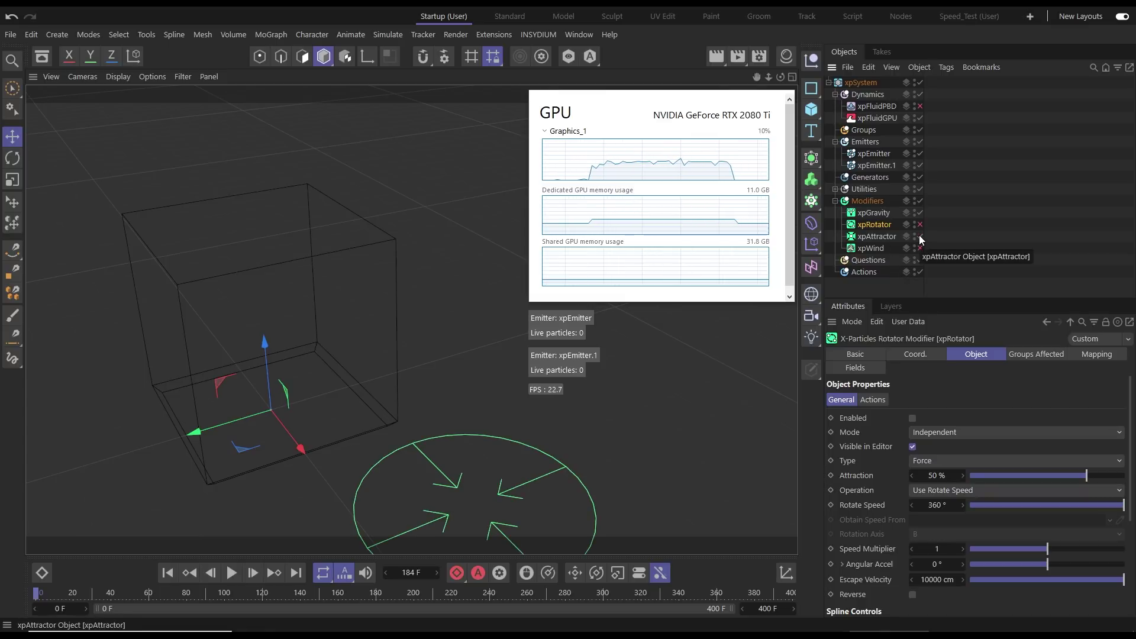
left_click(889, 237)
left_click_drag(377, 381, 422, 386, "alt")
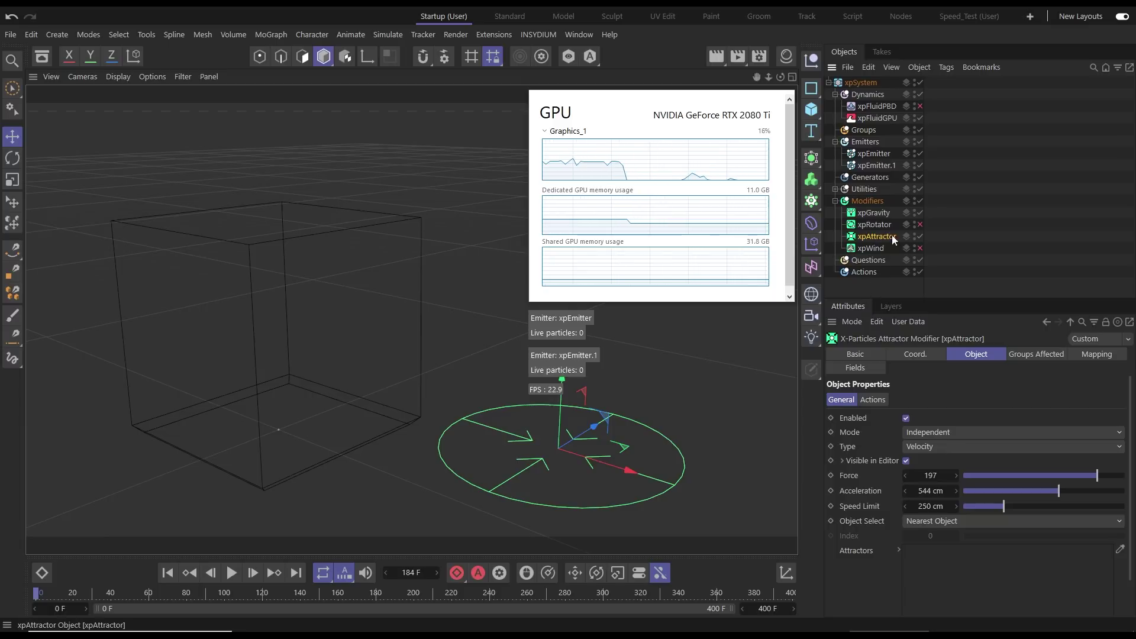
left_click(920, 236)
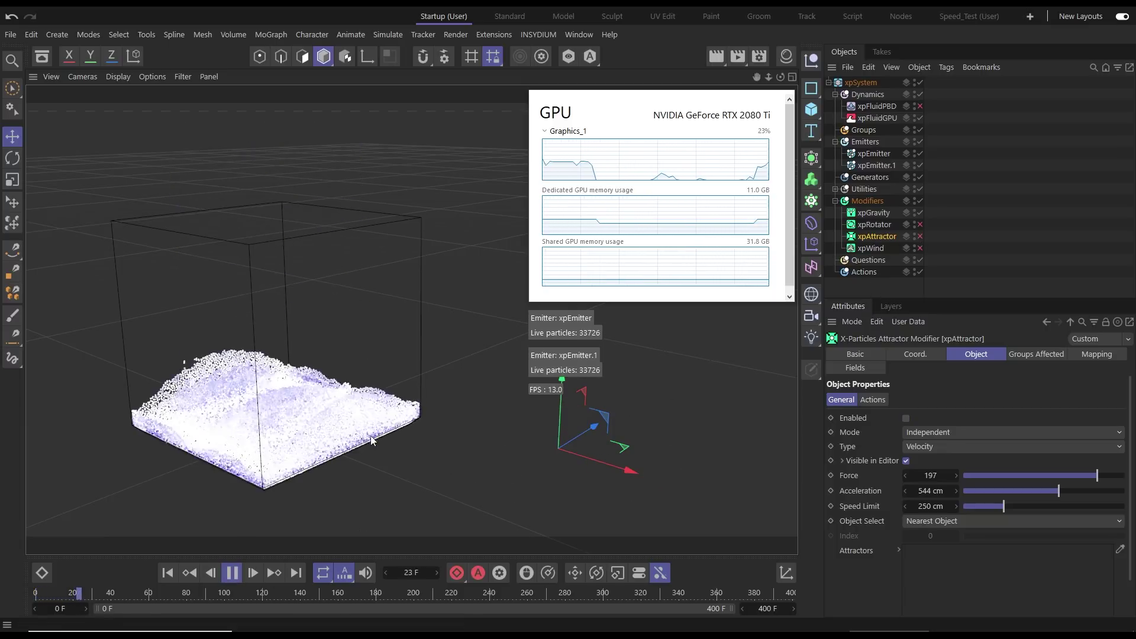
left_click(920, 236)
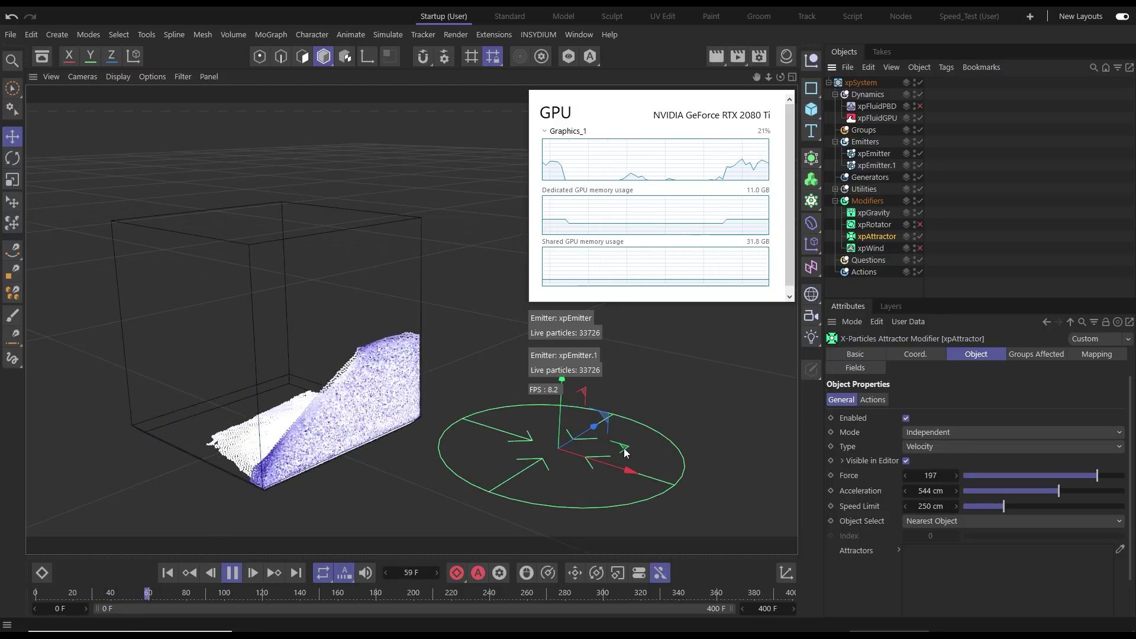
left_click_drag(625, 453, 612, 493)
left_click(920, 236)
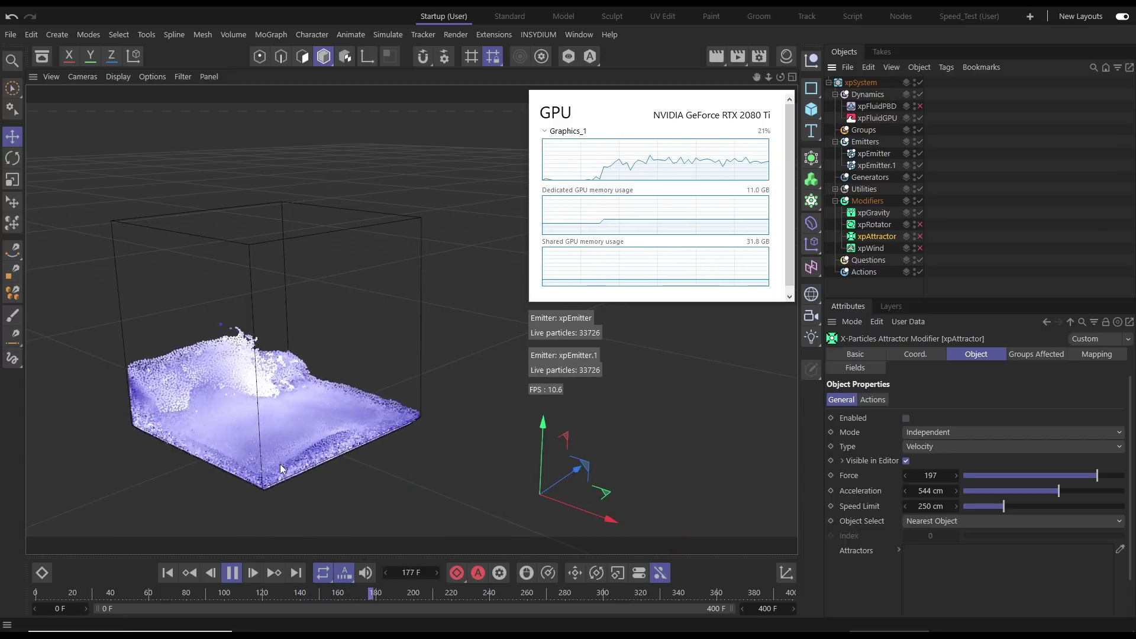
left_click(233, 574)
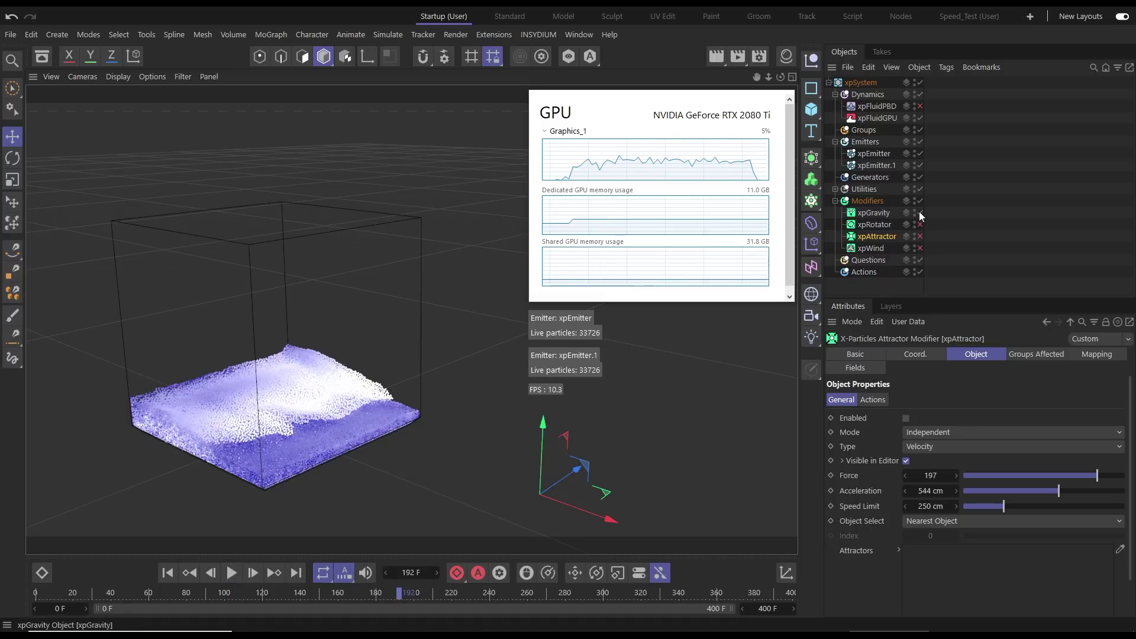
Step: Enable xpWind and replay the tank simulation from the first frame
left_click(871, 248)
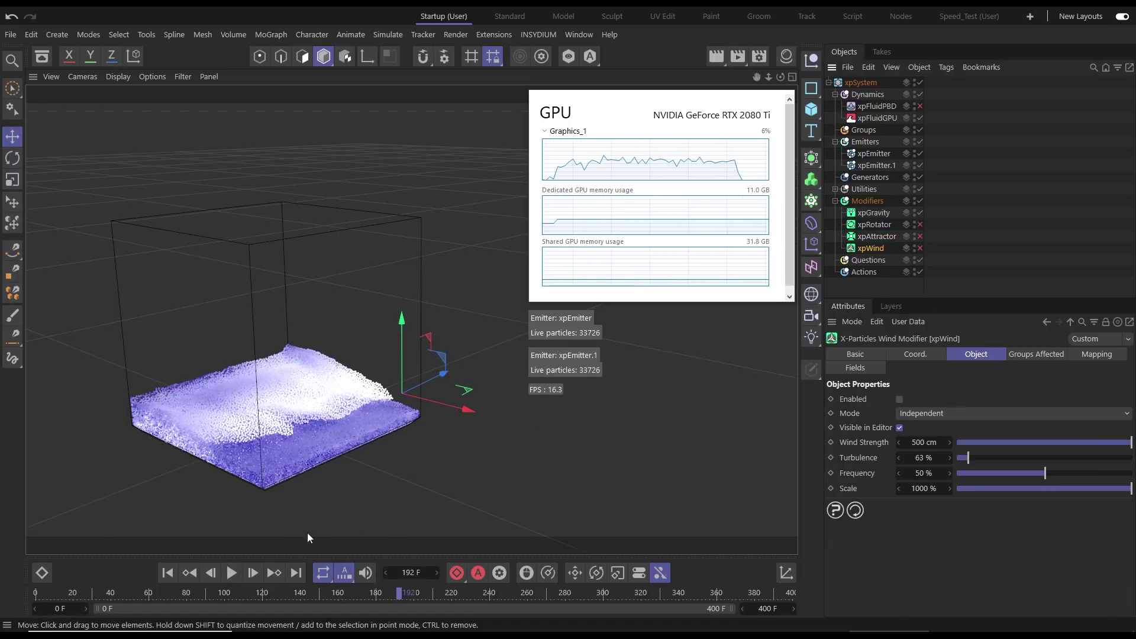
left_click(168, 574)
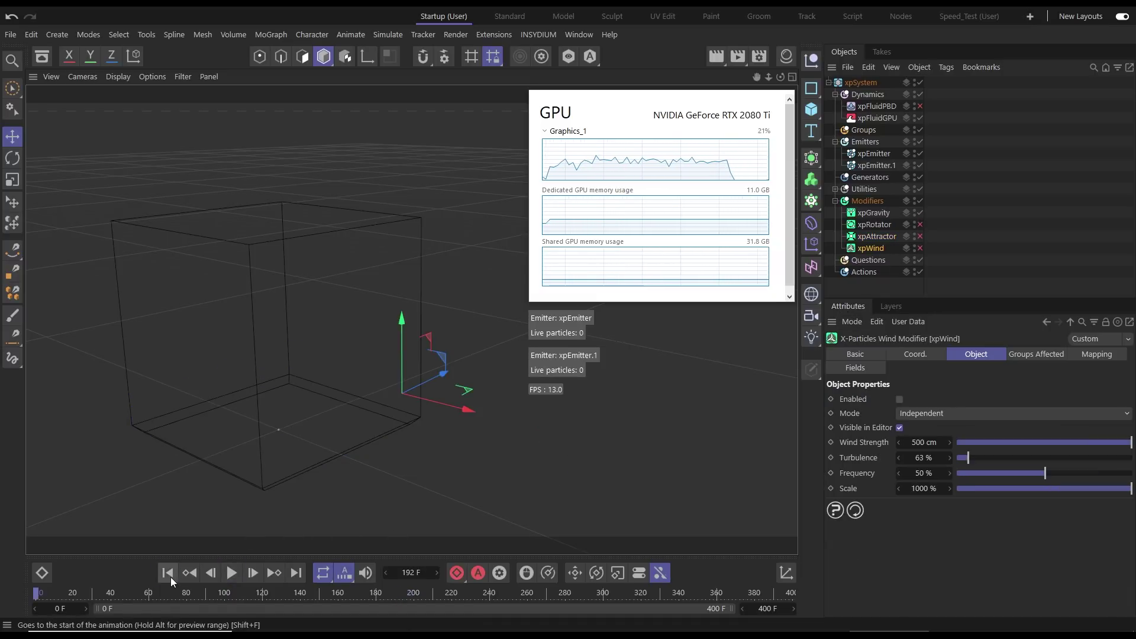
left_click(920, 248)
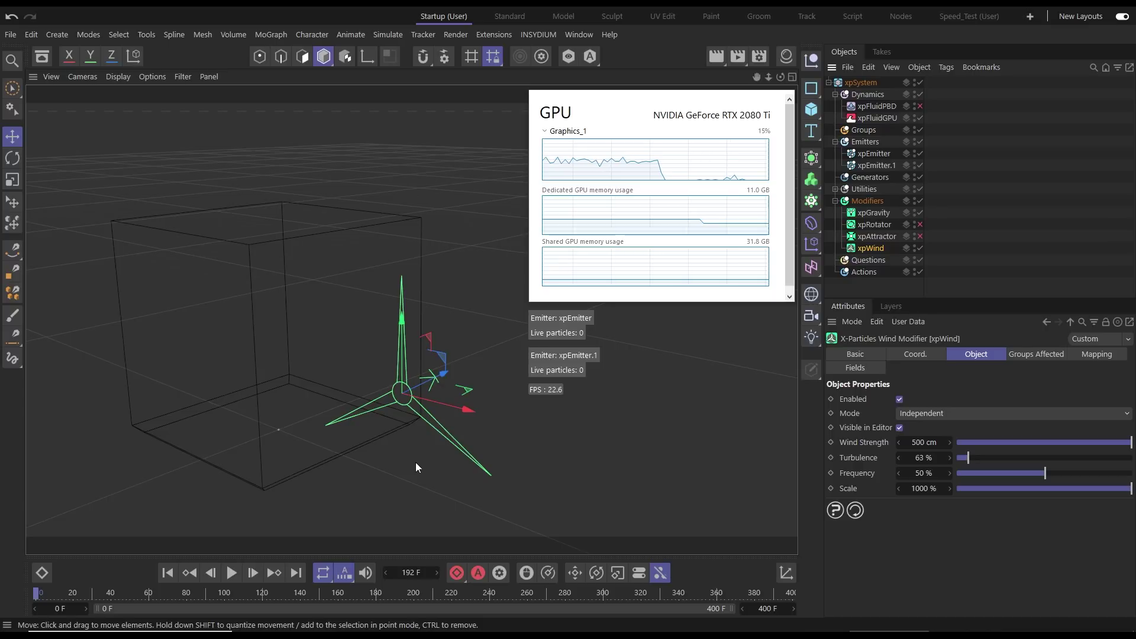
left_click(167, 573)
left_click(232, 572)
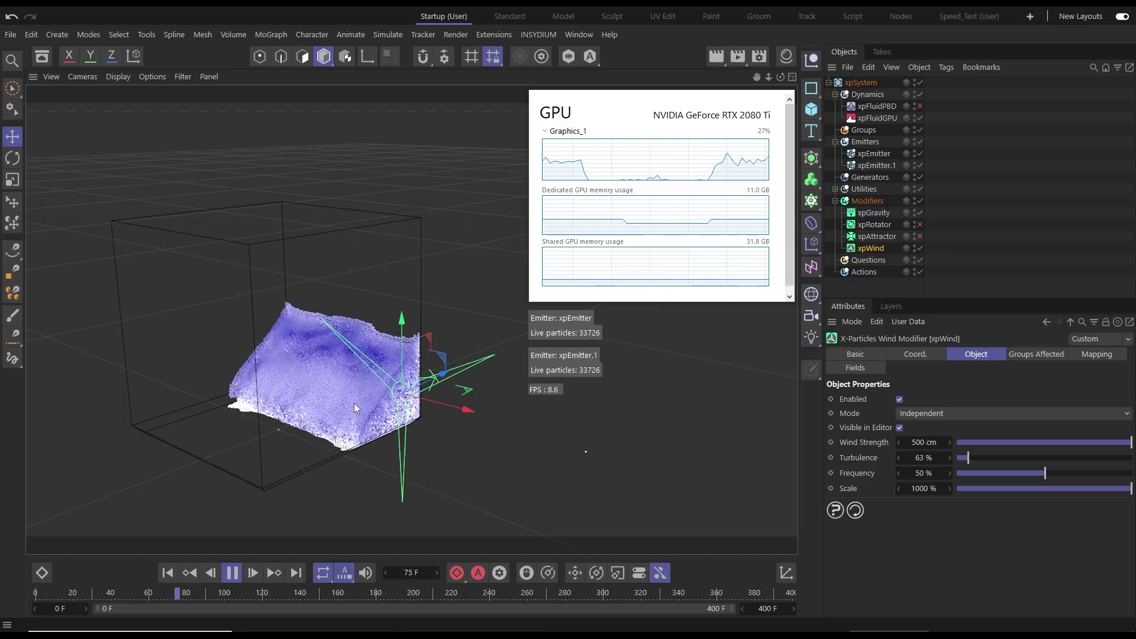
left_click_drag(346, 403, 280, 375, "alt")
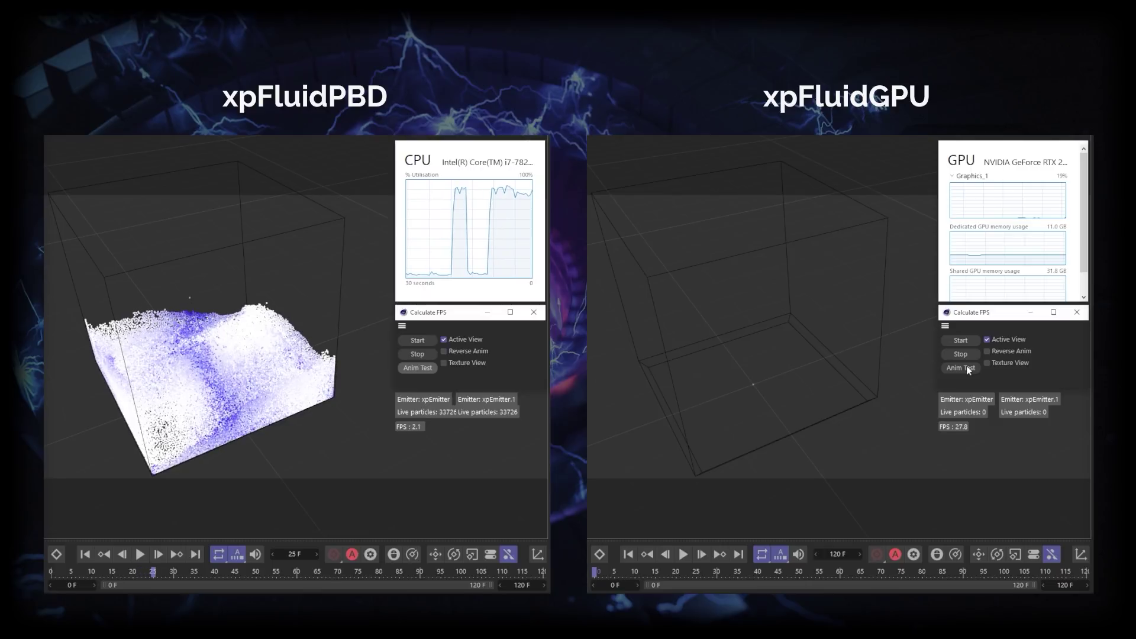
Step: Run the Anim Test benchmark for the xpFluidGPU splash-tank scene
left_click(967, 366)
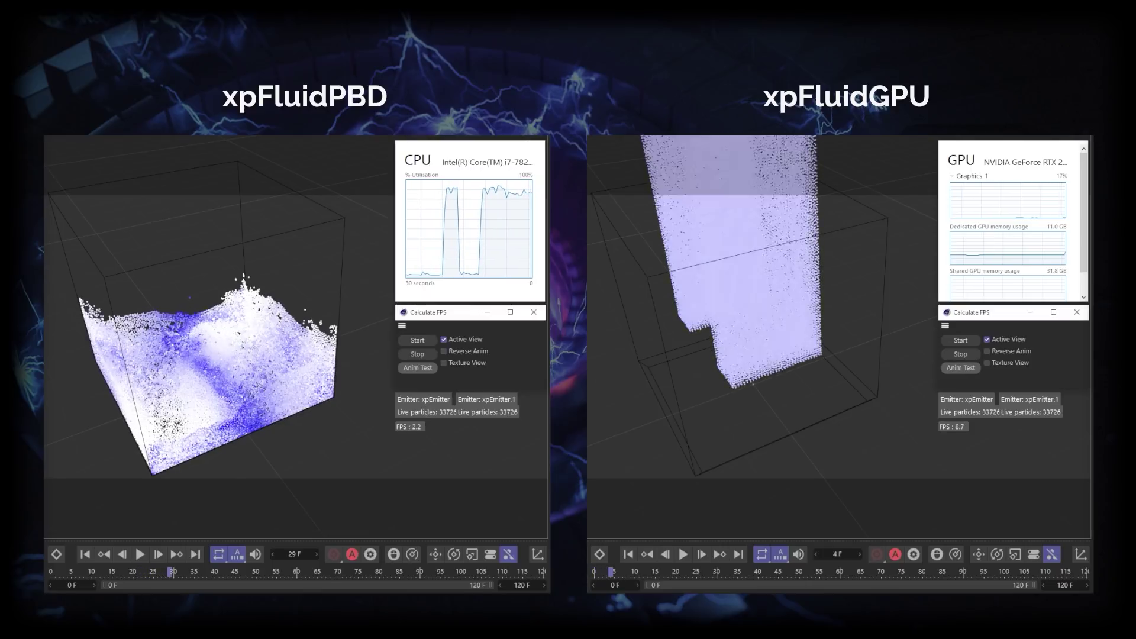